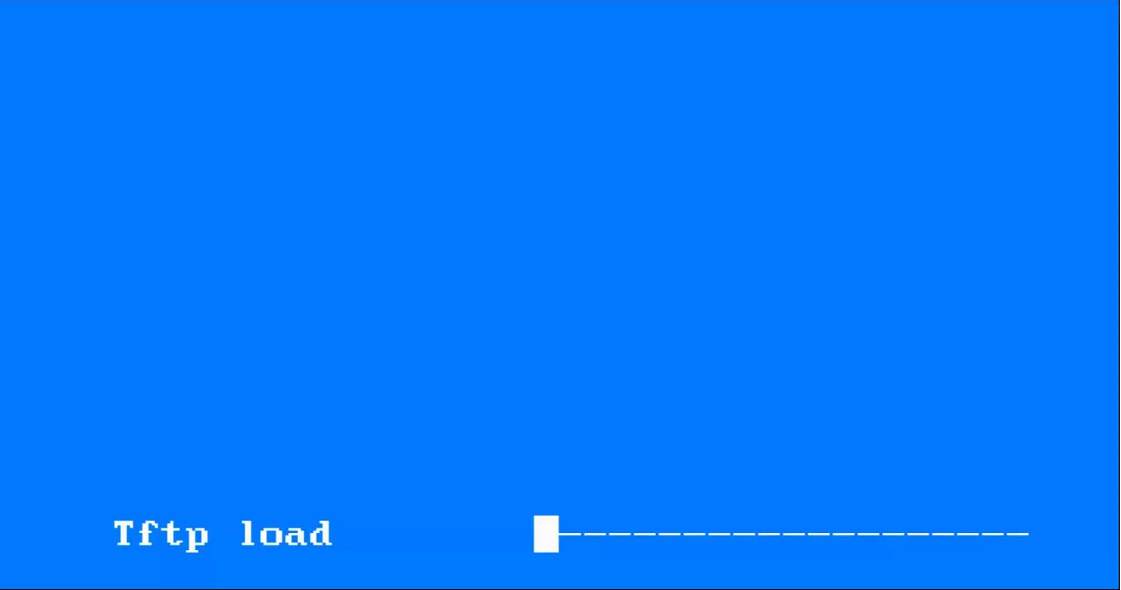
- Leave the Tftp load, return to the menu, and step TV System up to 1080i-60
{"action": "key", "text": "Menu"}
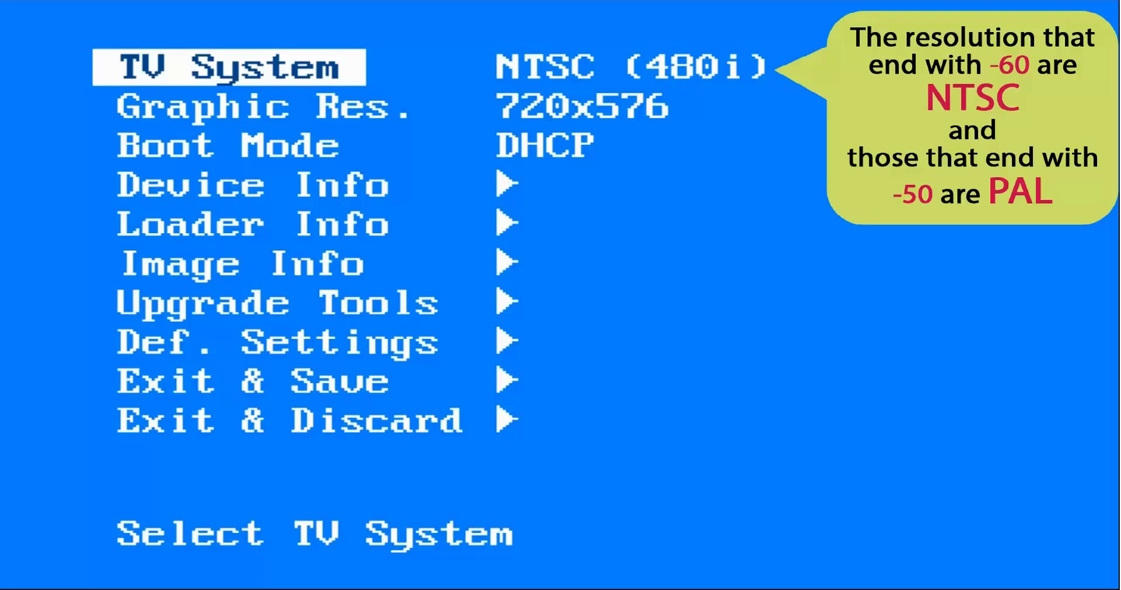
{"action": "key", "text": "Right"}
{"action": "key", "text": "Right"}
{"action": "key", "text": "Right"}
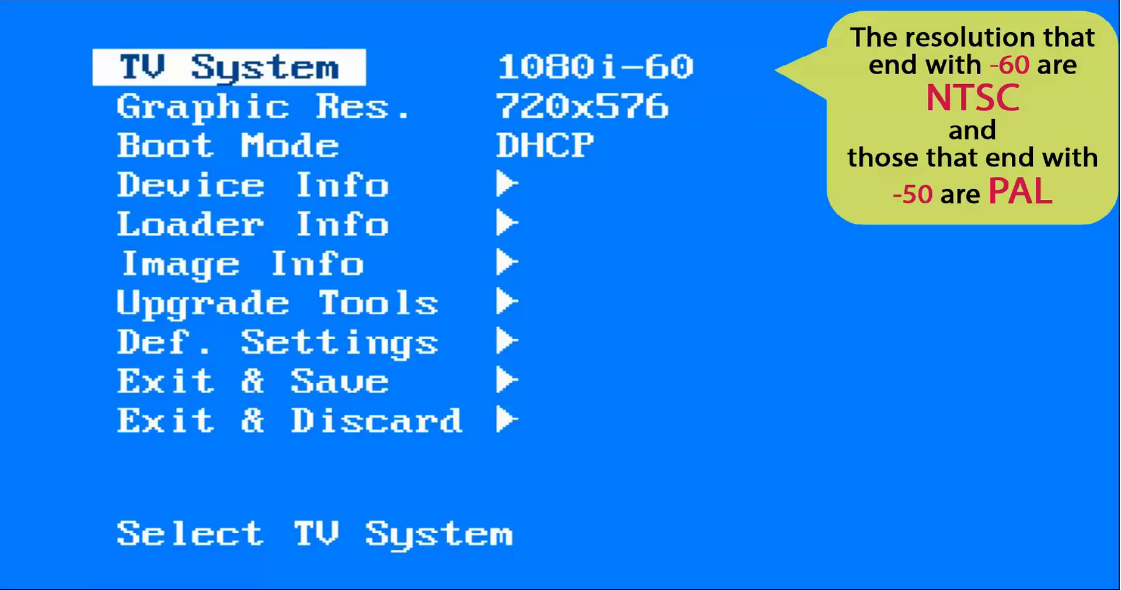
{"action": "key", "text": "Right"}
- Raise Graphic Res. through 1280x720 to 1920x1080
{"action": "key", "text": "Down"}
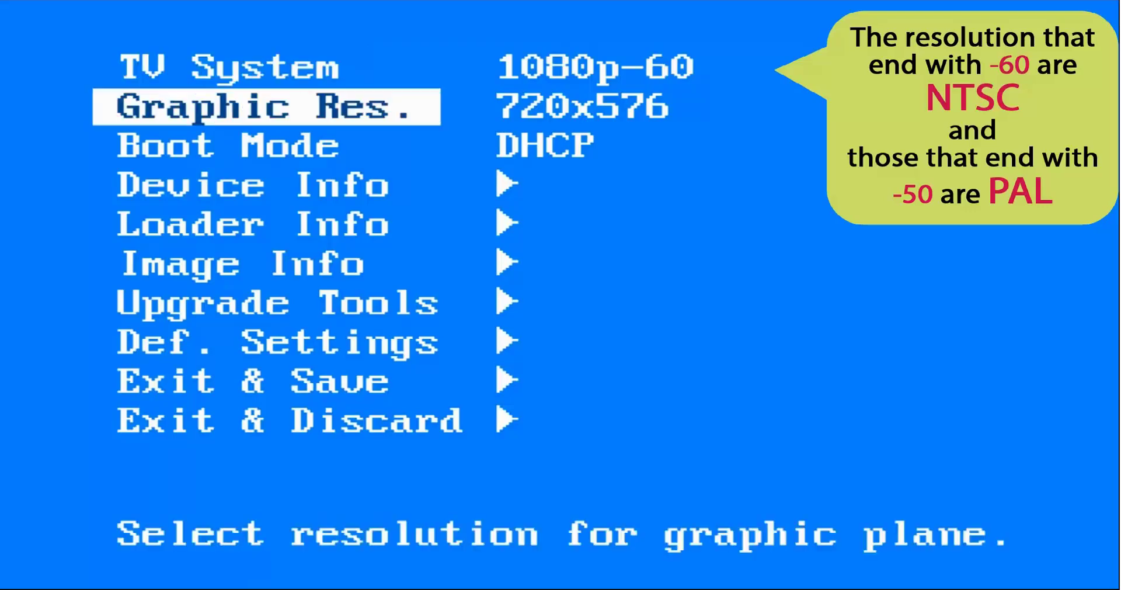
{"action": "key", "text": "Right"}
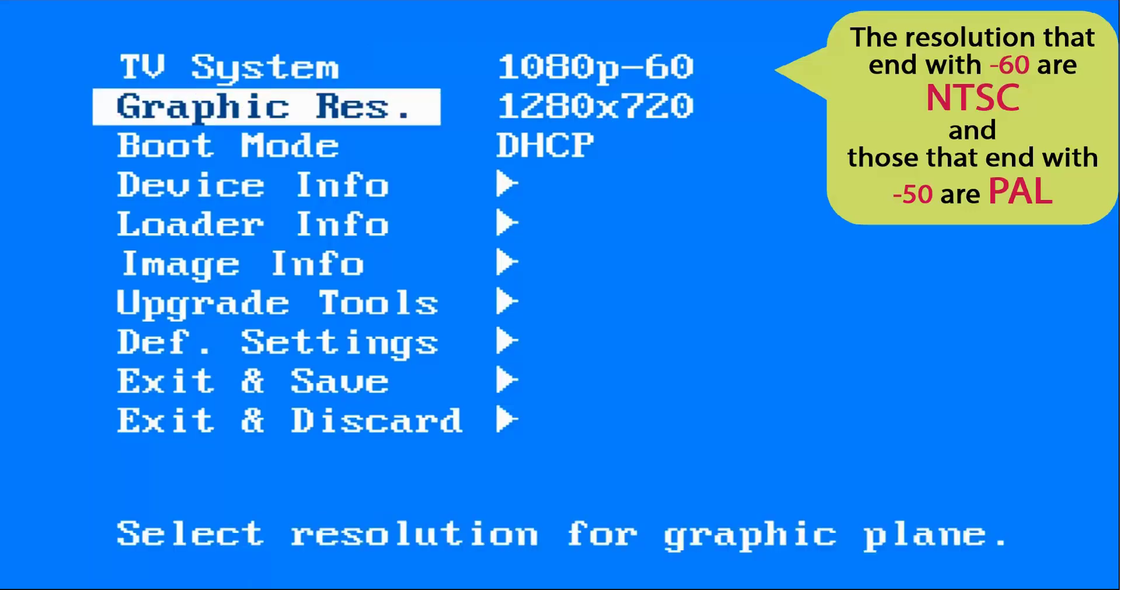
{"action": "key", "text": "Right"}
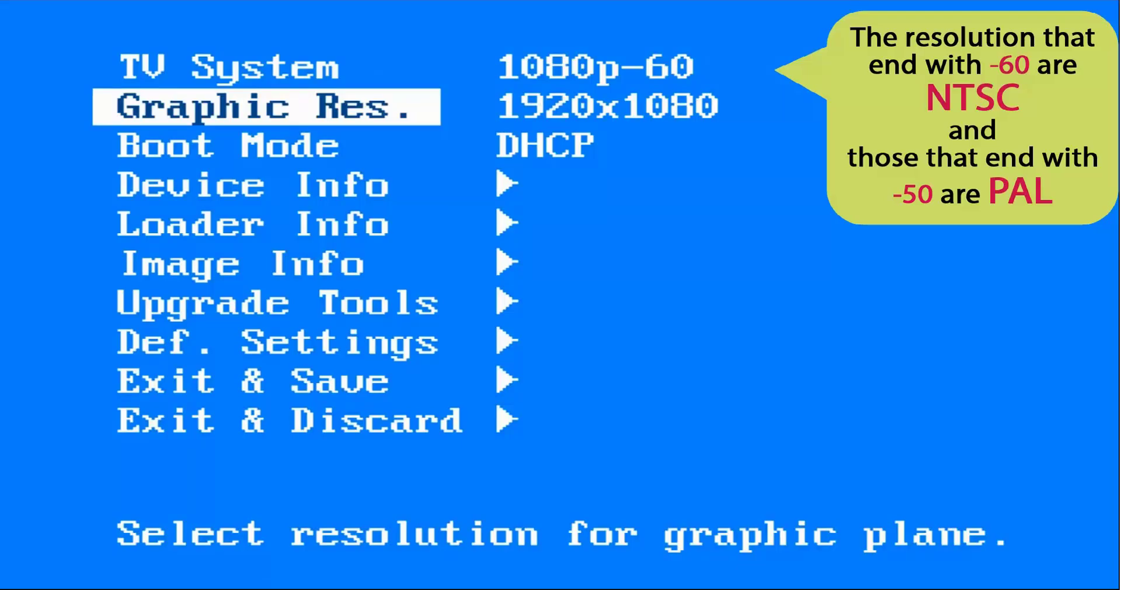
{"action": "key", "text": "Up"}
{"action": "key", "text": "Down"}
- Set TV System to Auto and Graphic Res. to TV System Res
{"action": "key", "text": "Up"}
{"action": "key", "text": "Right"}
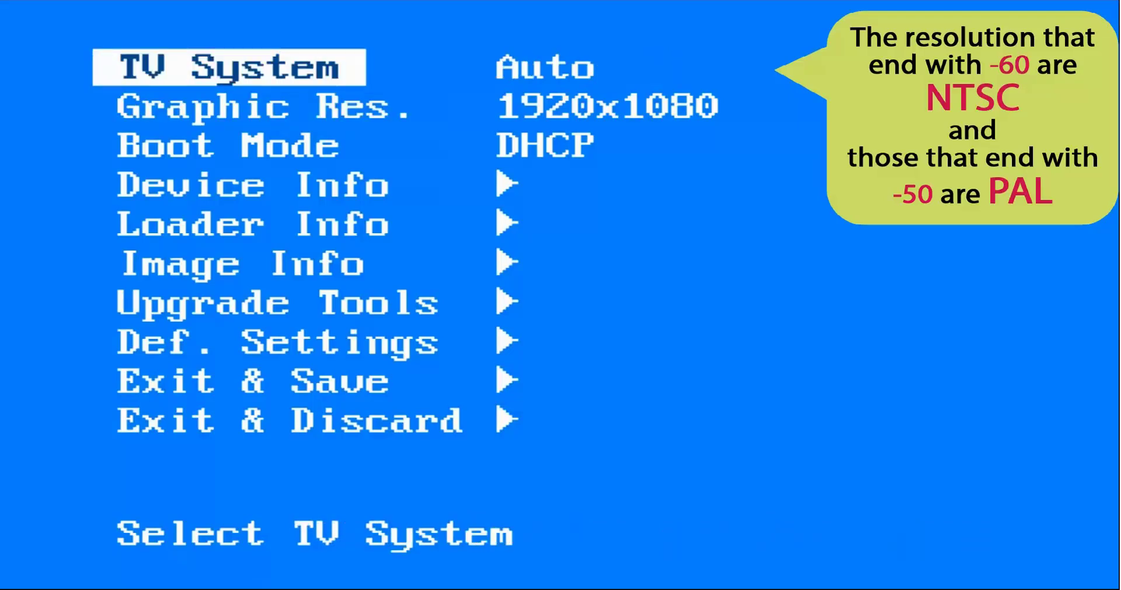
{"action": "key", "text": "Down"}
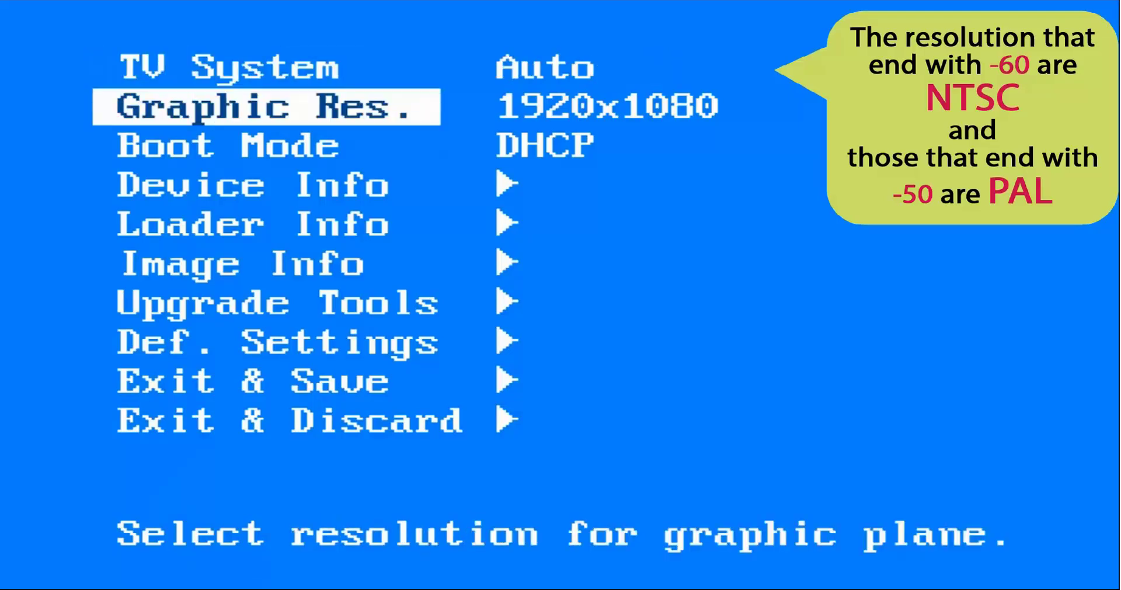
{"action": "key", "text": "Right"}
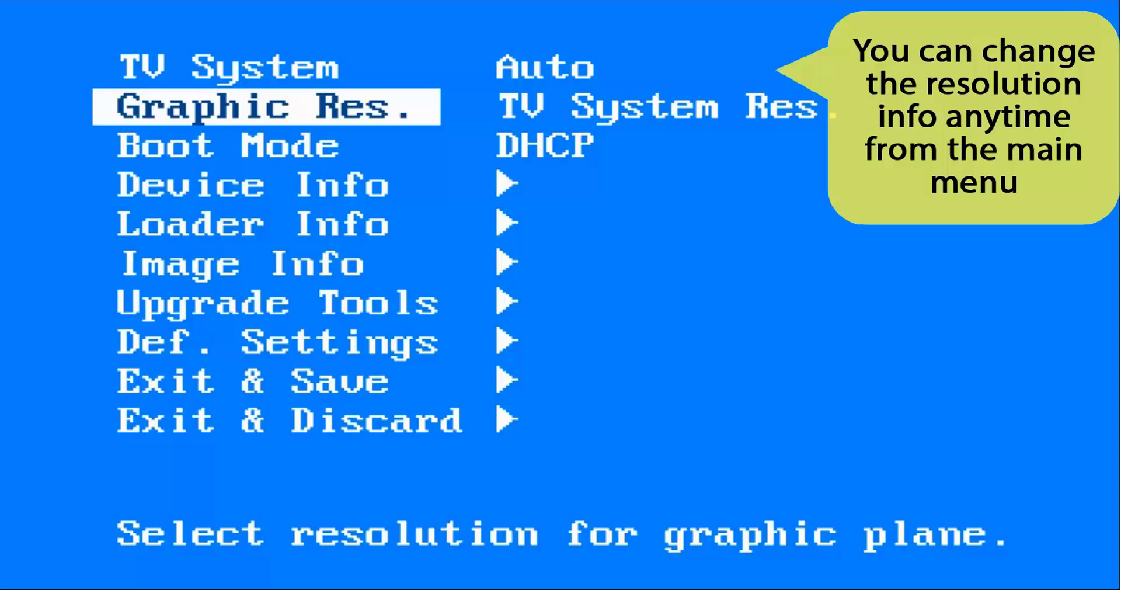
- Change Boot Mode from DHCP through NAND to NAND2
{"action": "key", "text": "Down"}
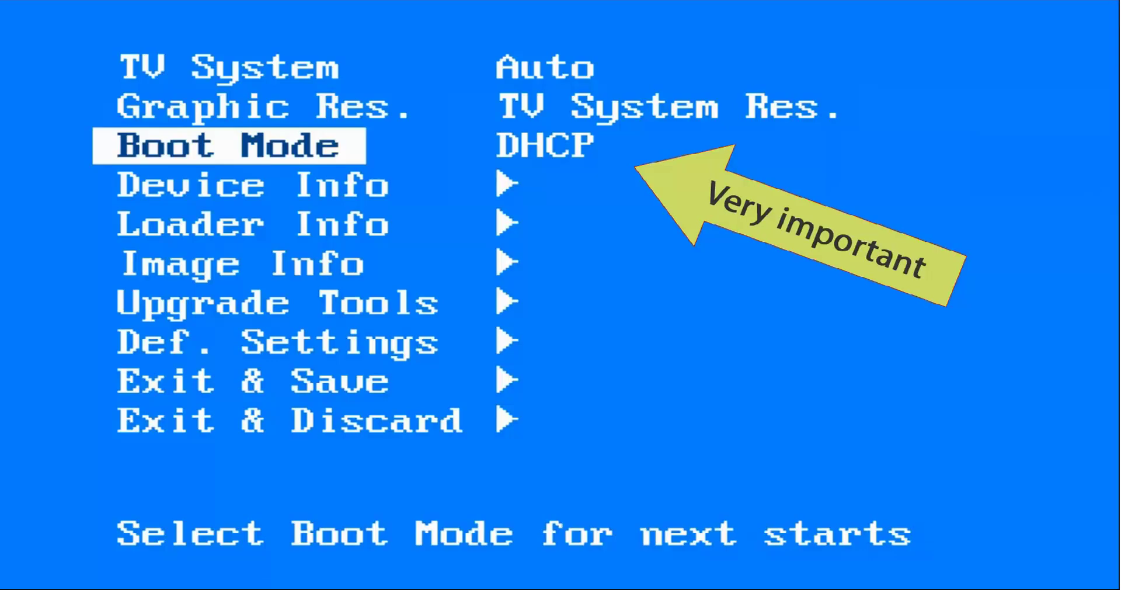
{"action": "key", "text": "Right"}
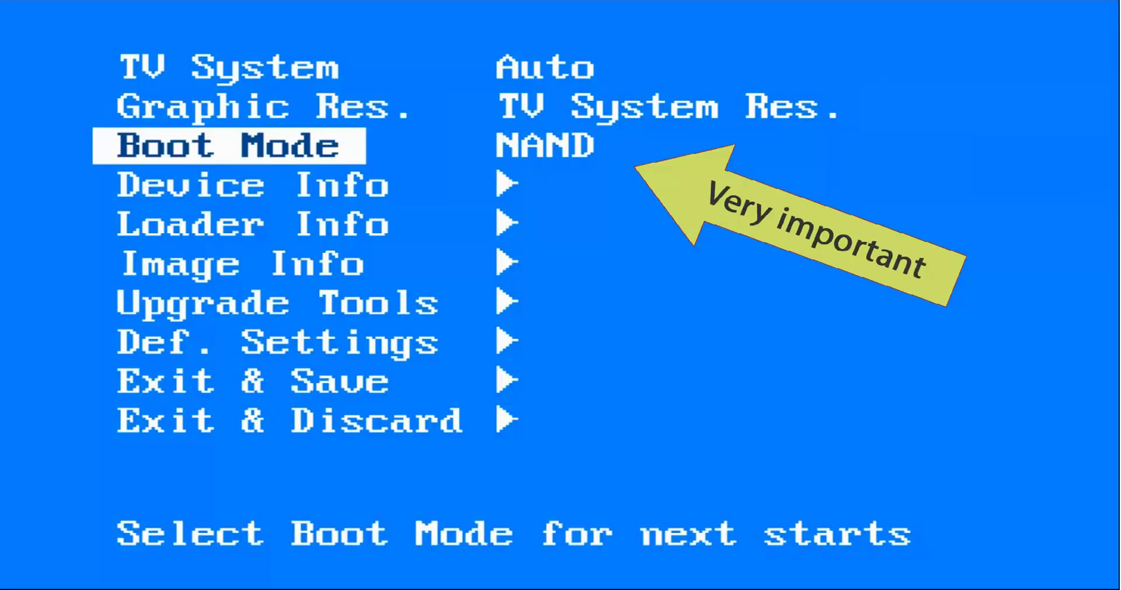
{"action": "key", "text": "Right"}
- Move down the settings past Image Info to the default settings option
{"action": "key", "text": "Up"}
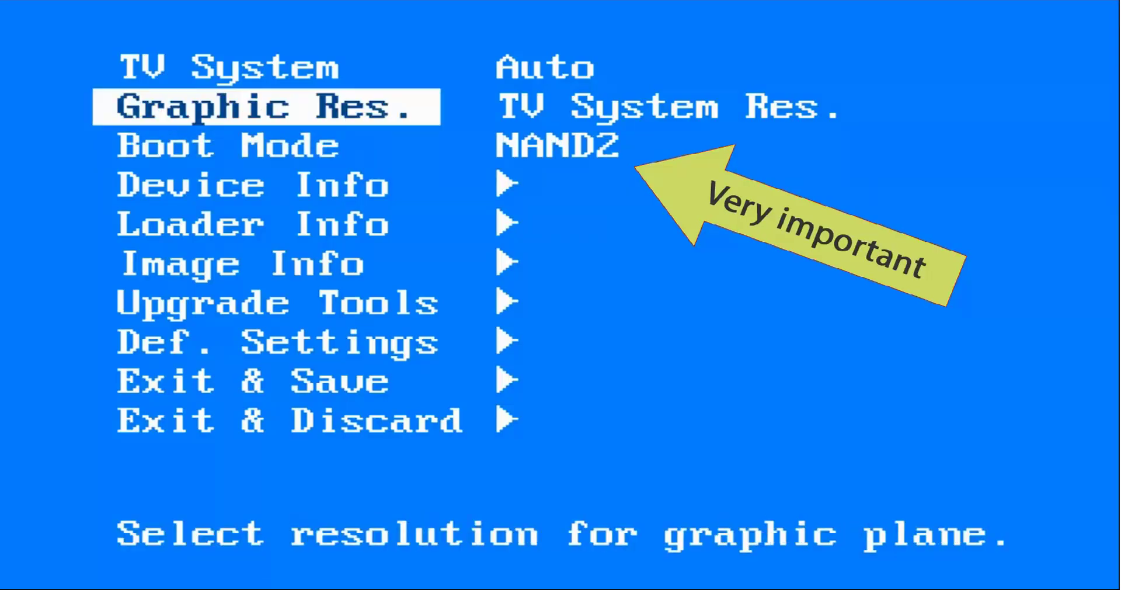
{"action": "key", "text": "Up"}
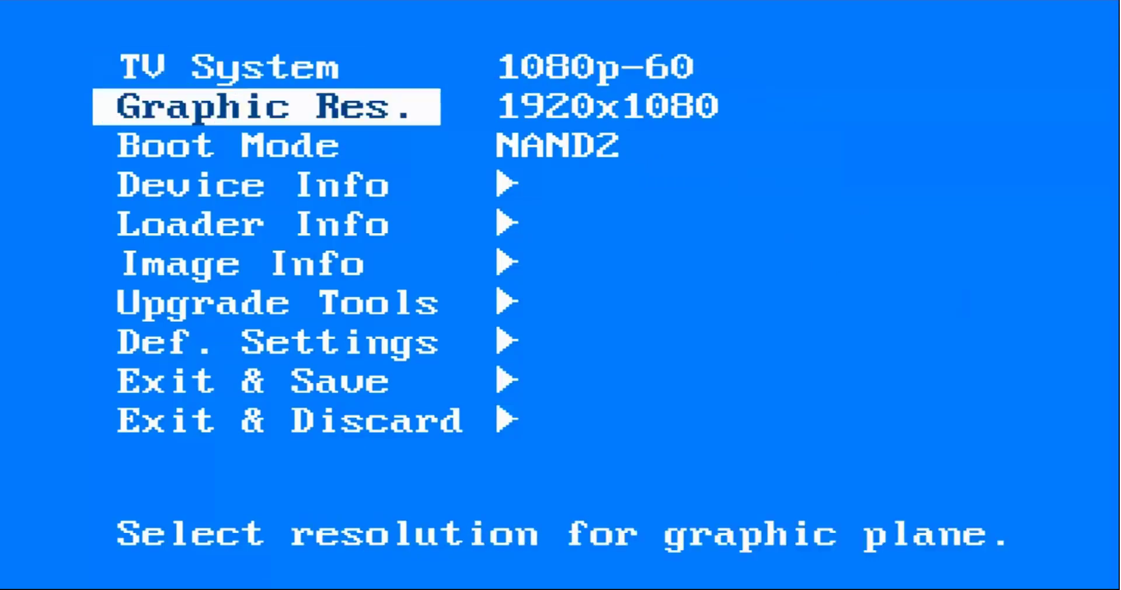
{"action": "key", "text": "Down"}
{"action": "key", "text": "Down"}
{"action": "key", "text": "Down"}
{"action": "key", "text": "Down"}
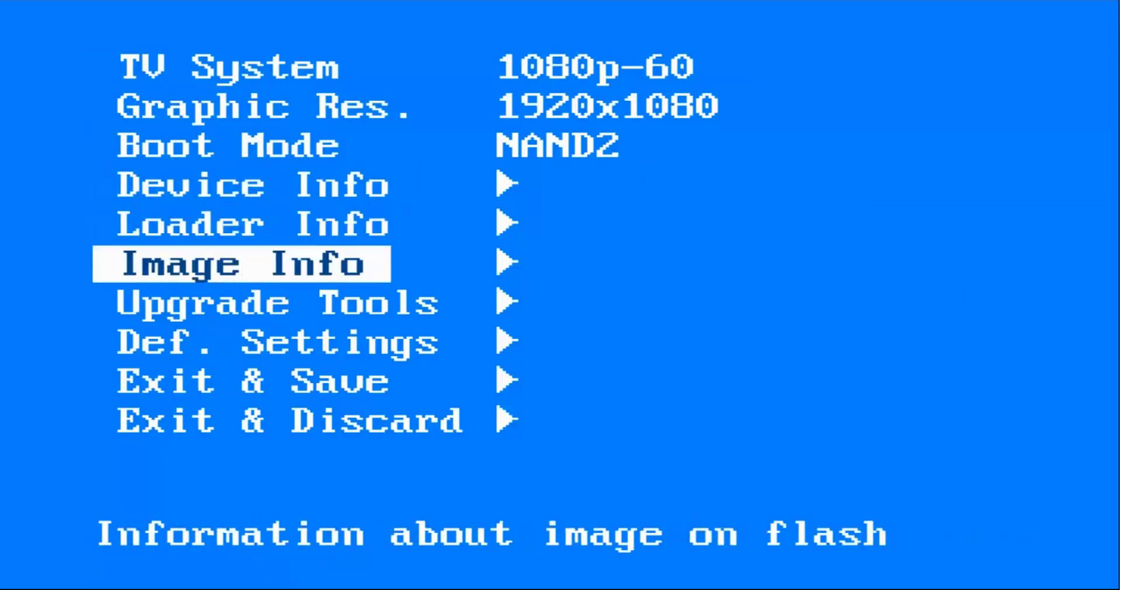
{"action": "key", "text": "Down"}
{"action": "key", "text": "Down"}
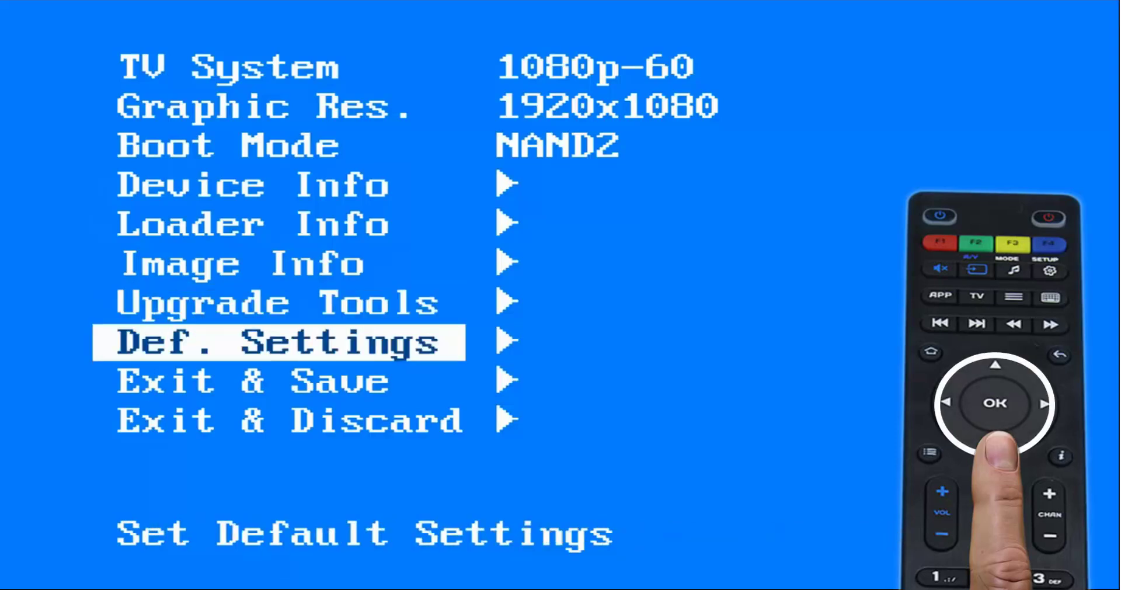
{"action": "key", "text": "Down"}
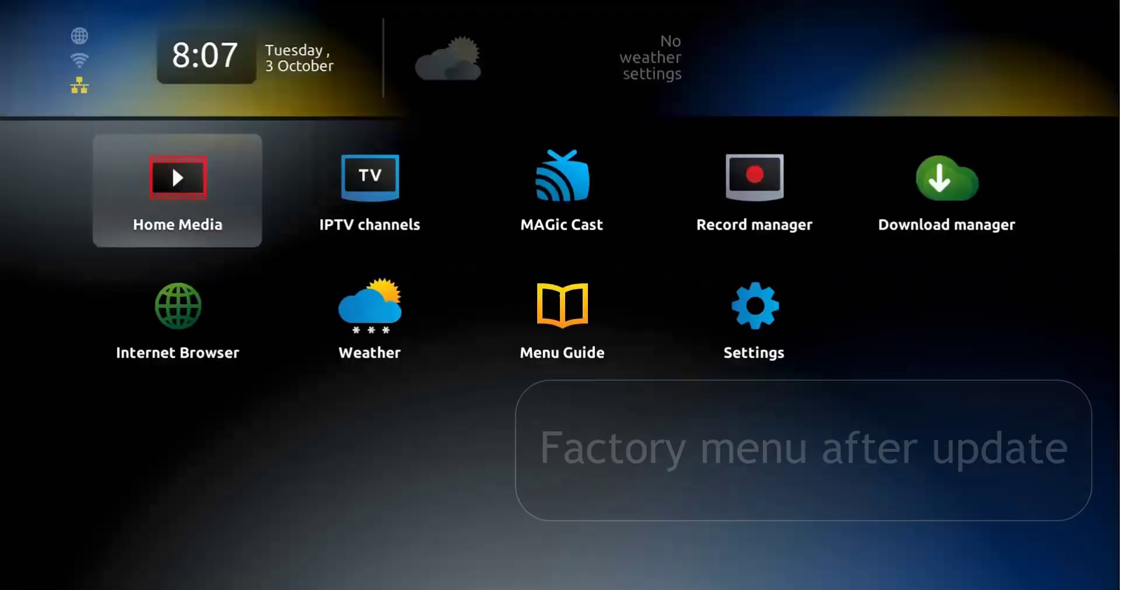
- From the portal main menu, open Settings and then the Software autoupdate page
{"action": "key", "text": "Right"}
{"action": "key", "text": "Right"}
{"action": "key", "text": "Right"}
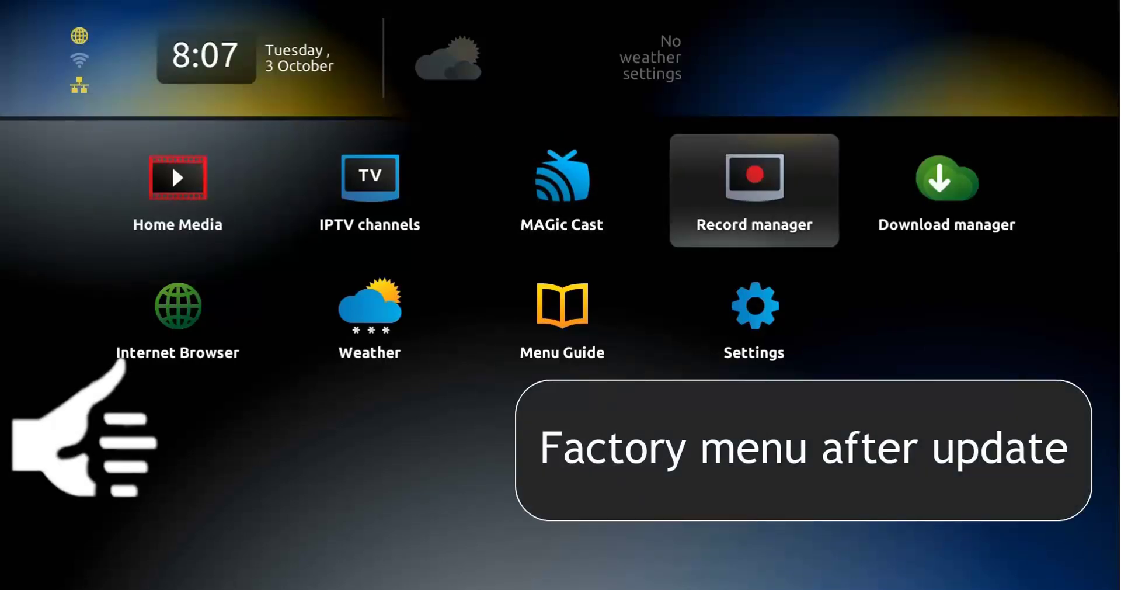
{"action": "key", "text": "Down"}
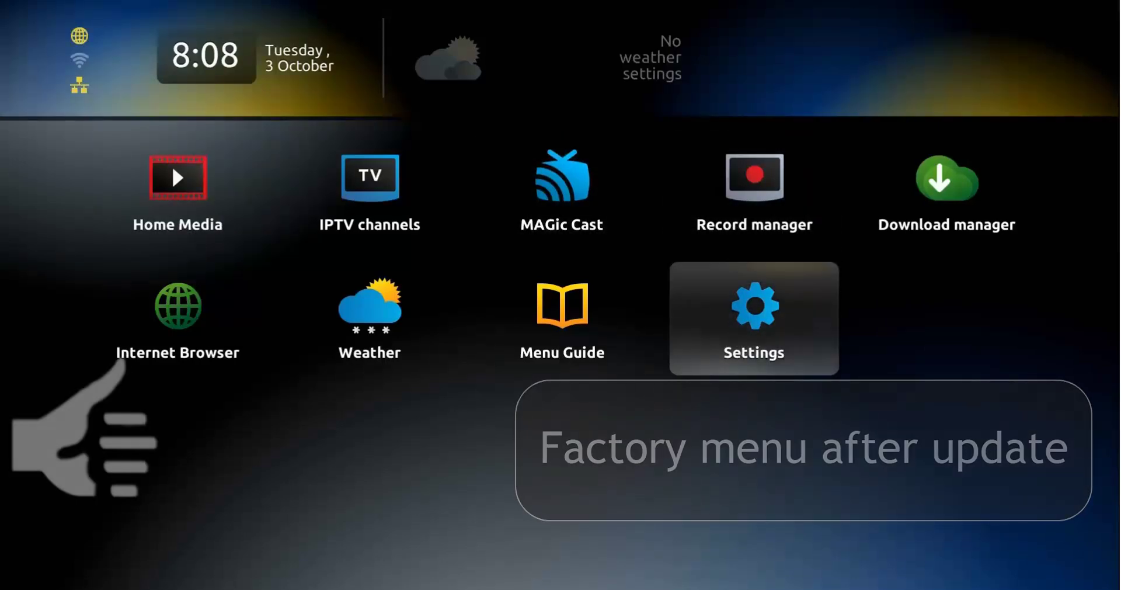
{"action": "key", "text": "Return"}
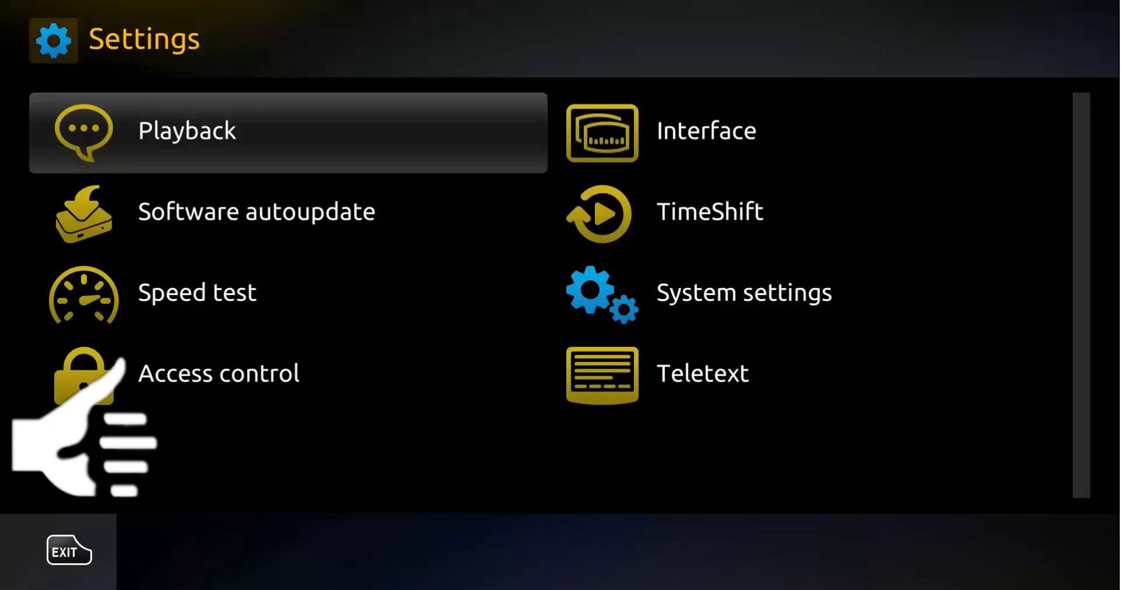
{"action": "key", "text": "Down"}
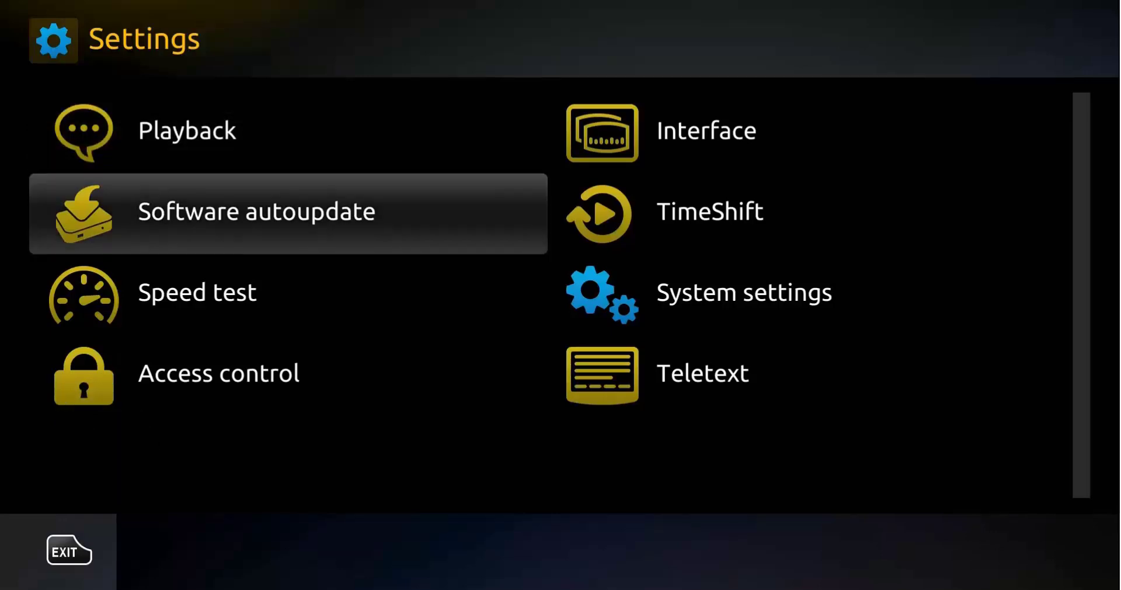
{"action": "key", "text": "Return"}
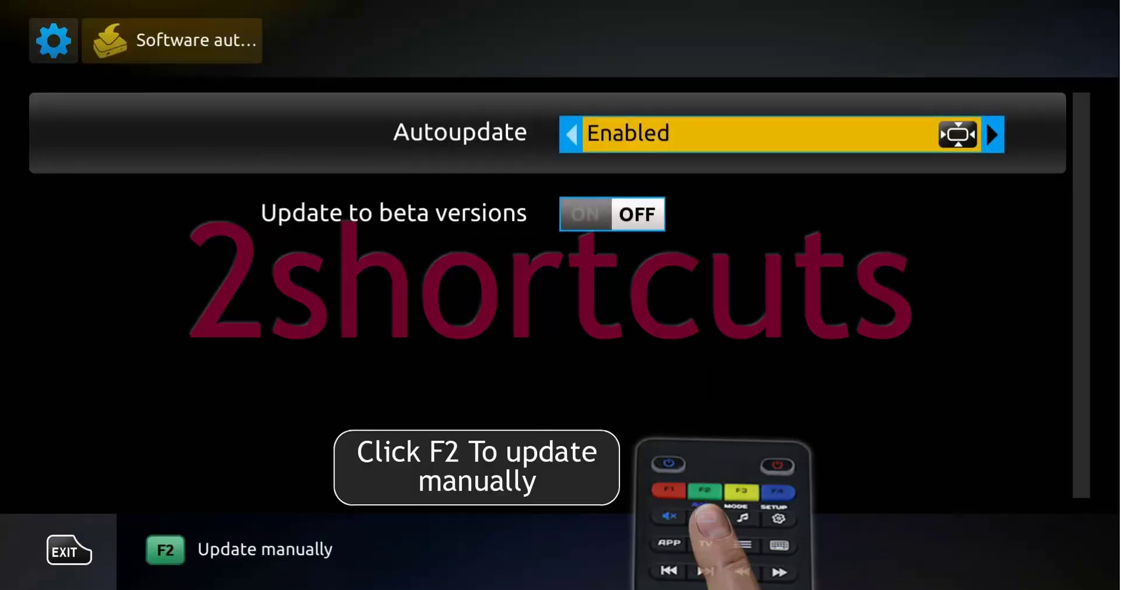